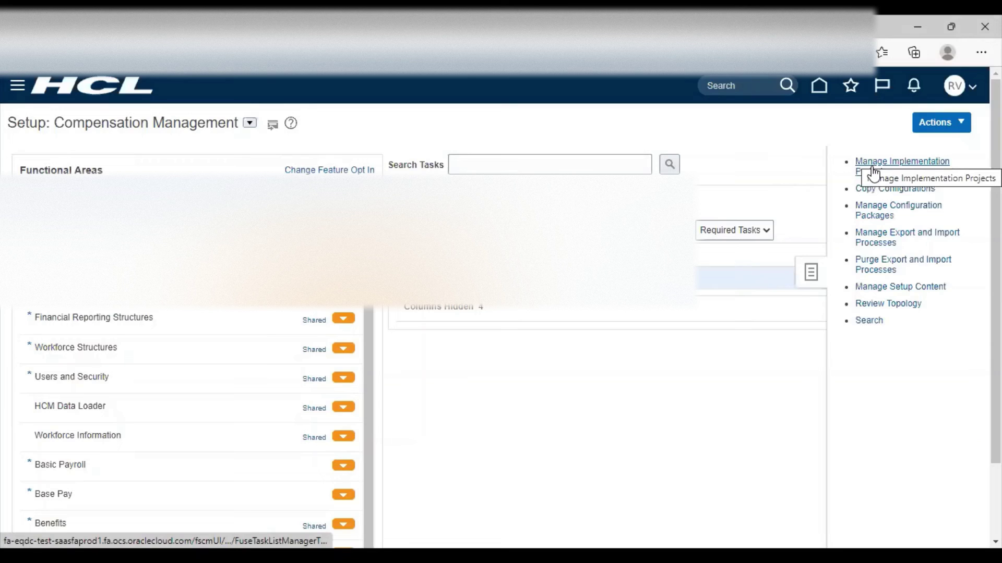
Go to the implementation projects from the setup page, search for NEW LIFE and open that project
click(872, 162)
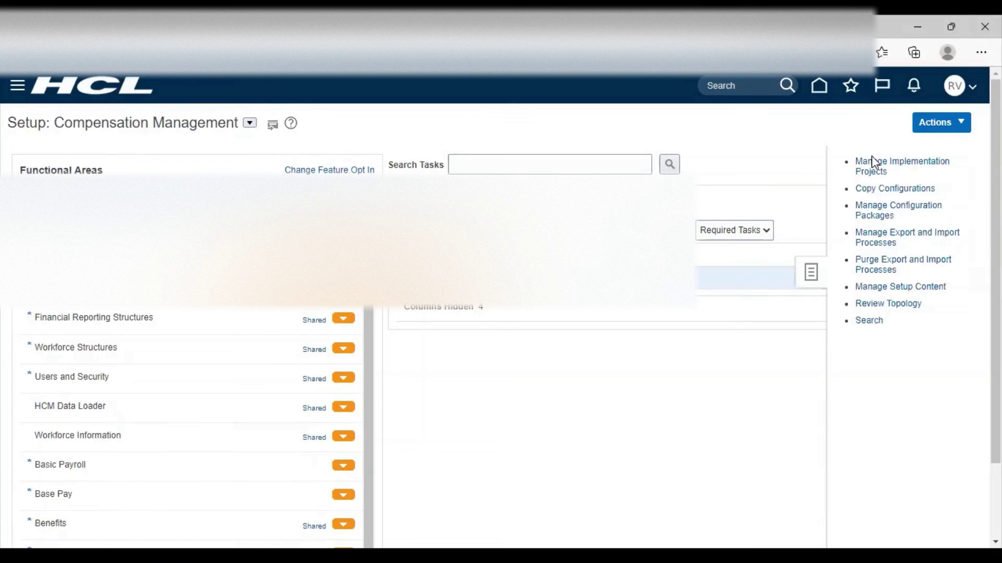
click(870, 168)
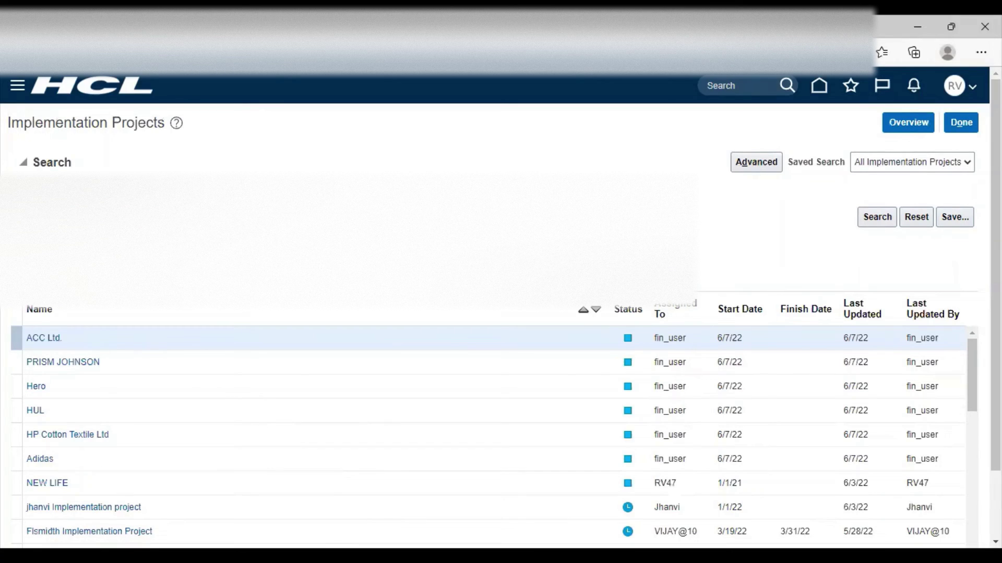
click(99, 190)
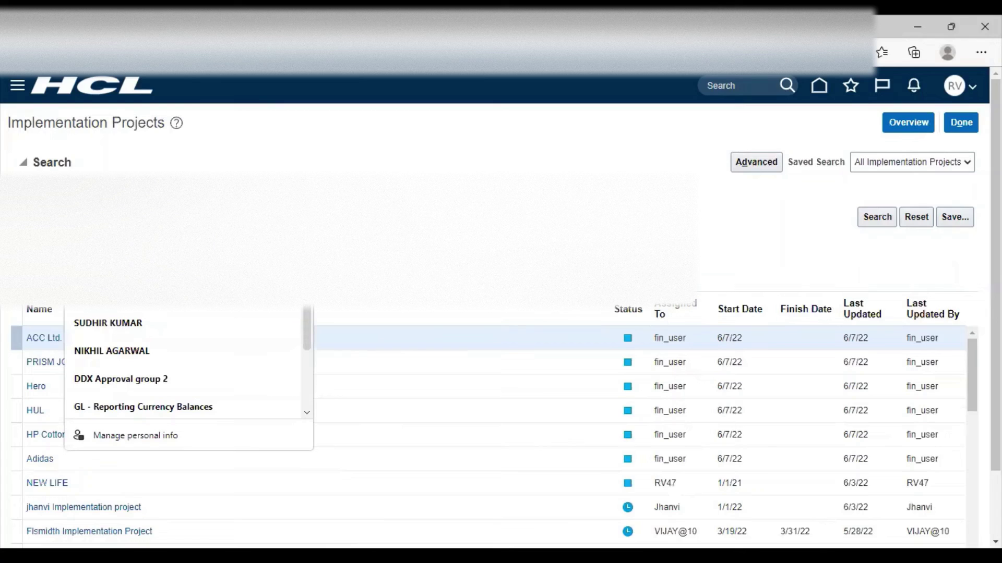
key(Escape)
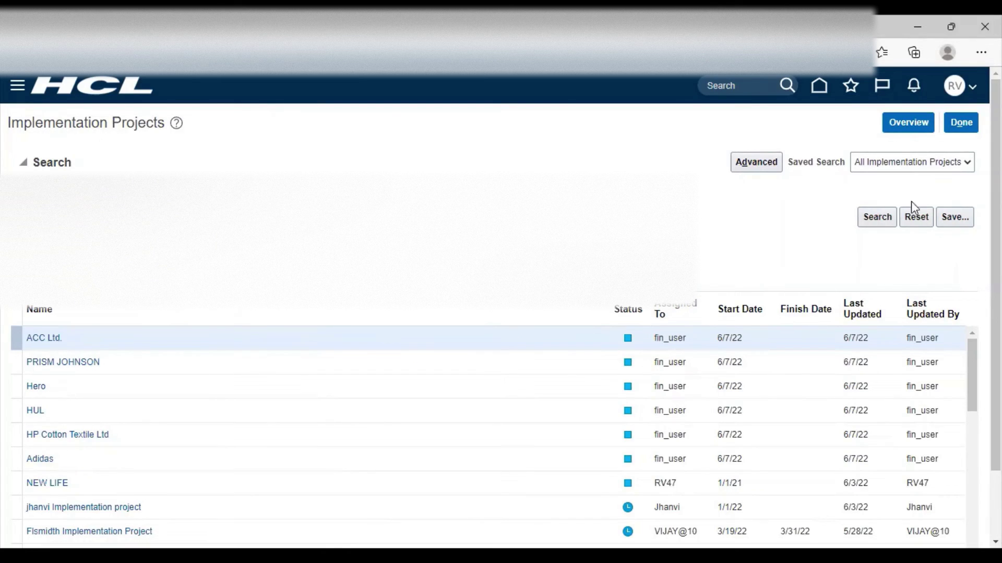
click(885, 215)
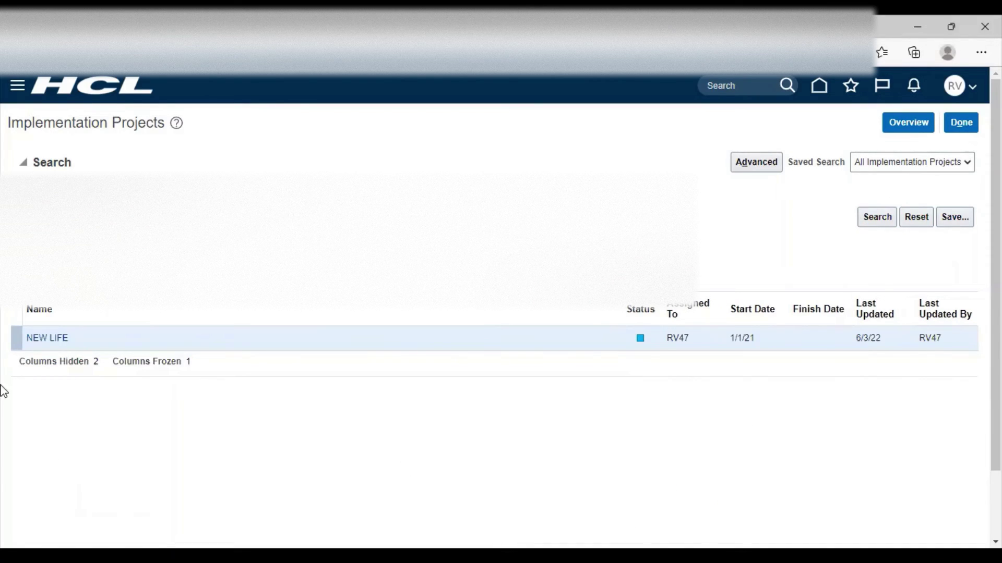
click(44, 338)
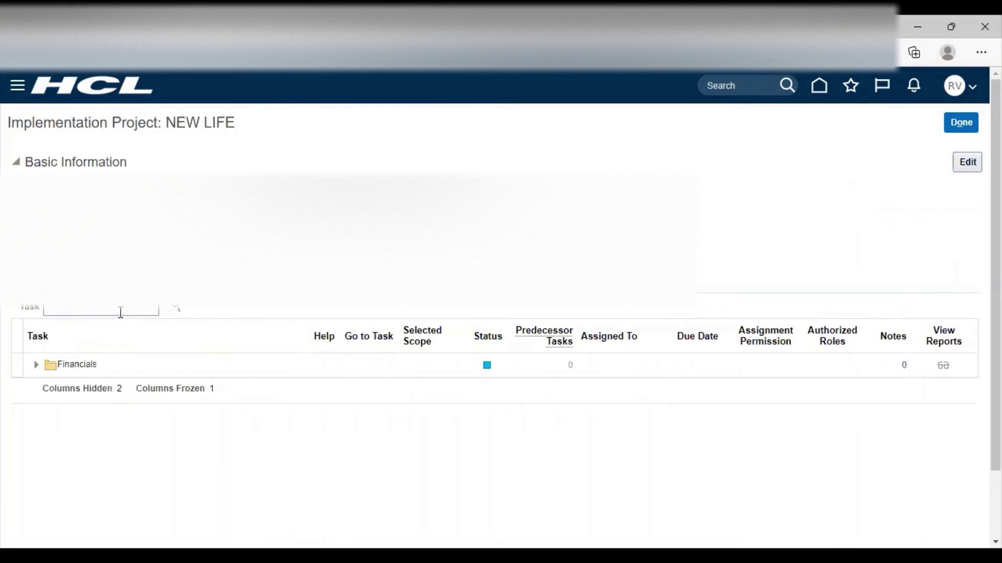
Search the project's tasks for "manage reference data sets" and open the Manage Reference Data Sets task under Define Enterprise Structures for Financials
click(91, 308)
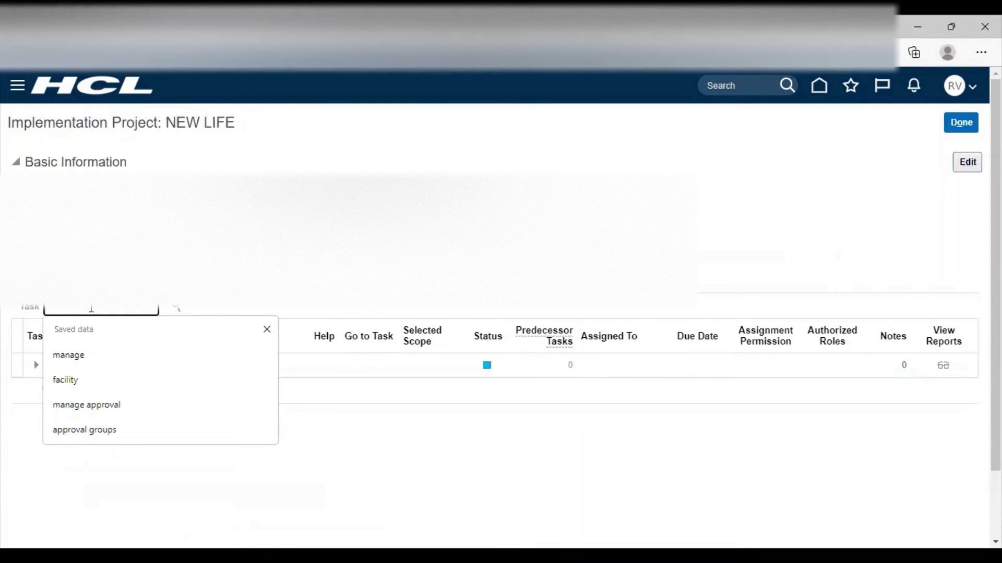
text(mana)
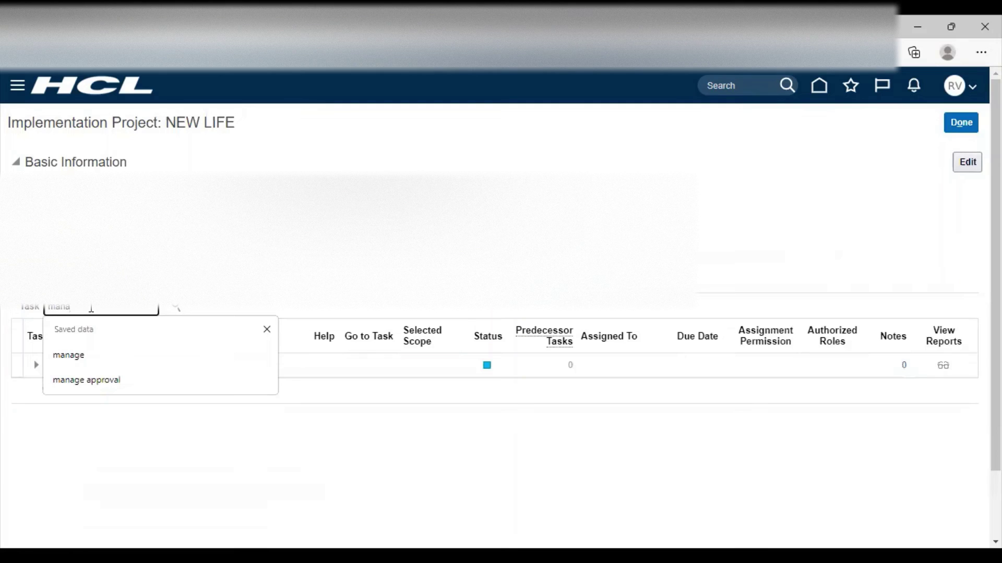
text(ge re)
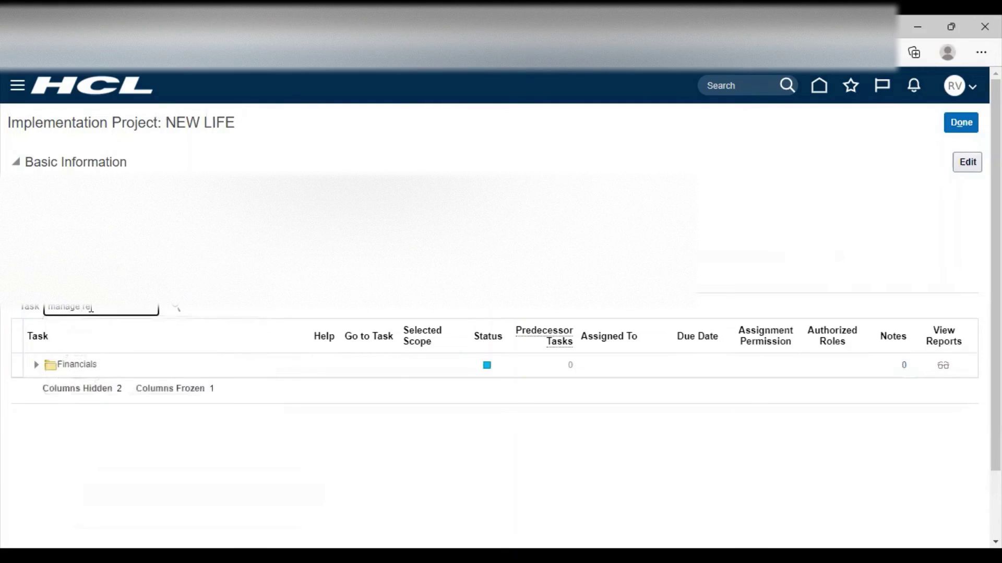
text(ference data se)
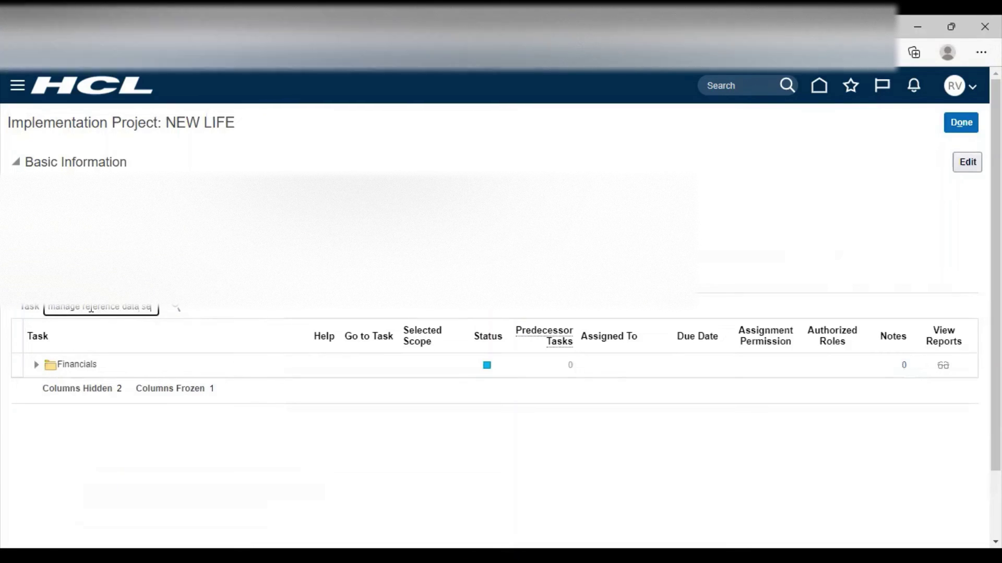
text(ts)
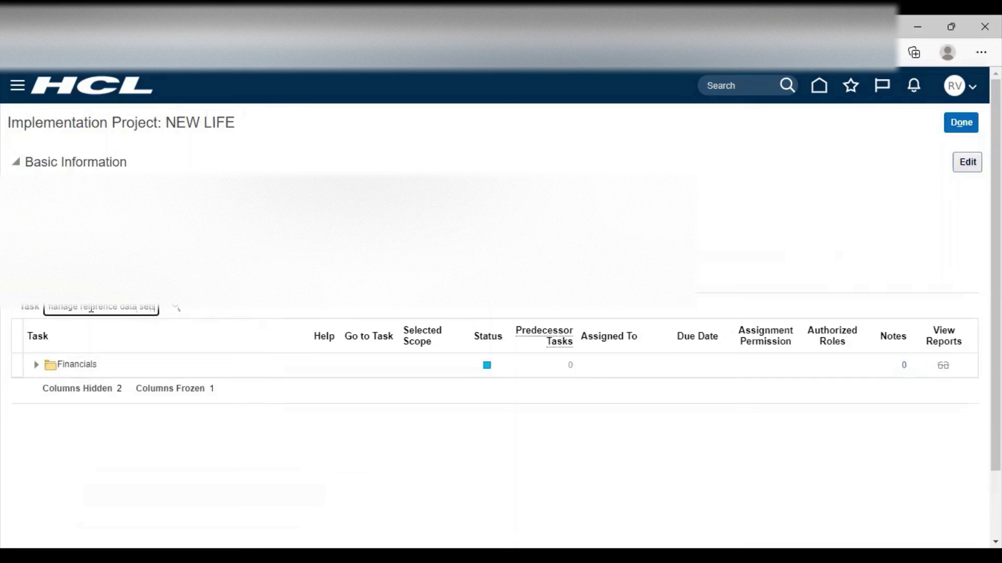
key(Return)
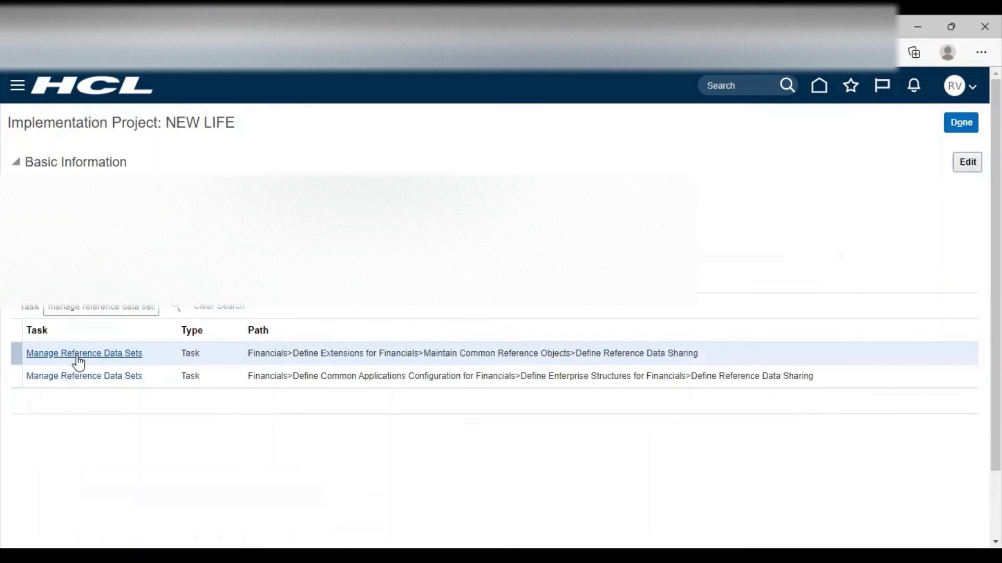
click(102, 376)
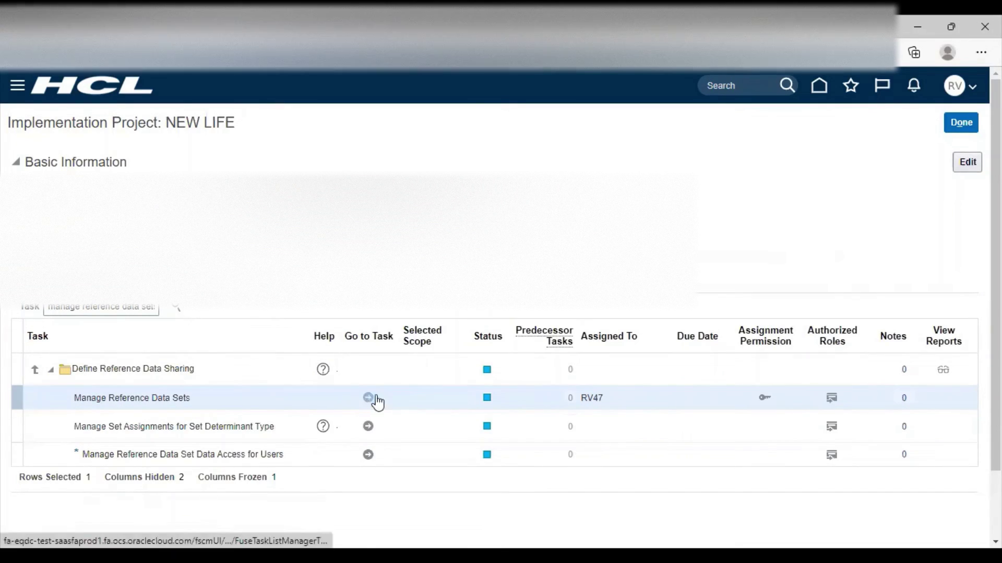
click(368, 398)
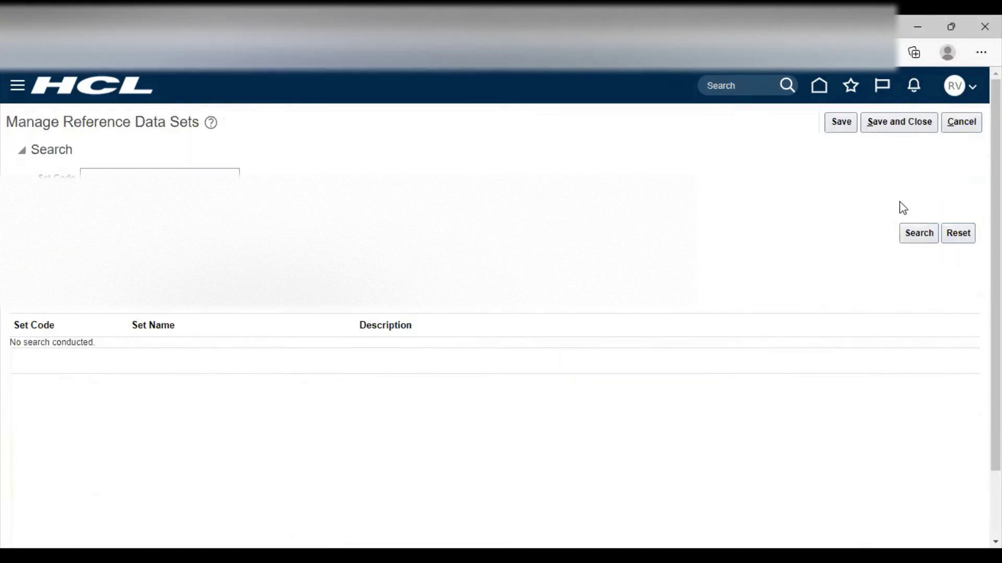
List the existing reference data sets and add one with code NEW LIFE RDS, name New Life RDS and description Specific RDS for Location
click(911, 236)
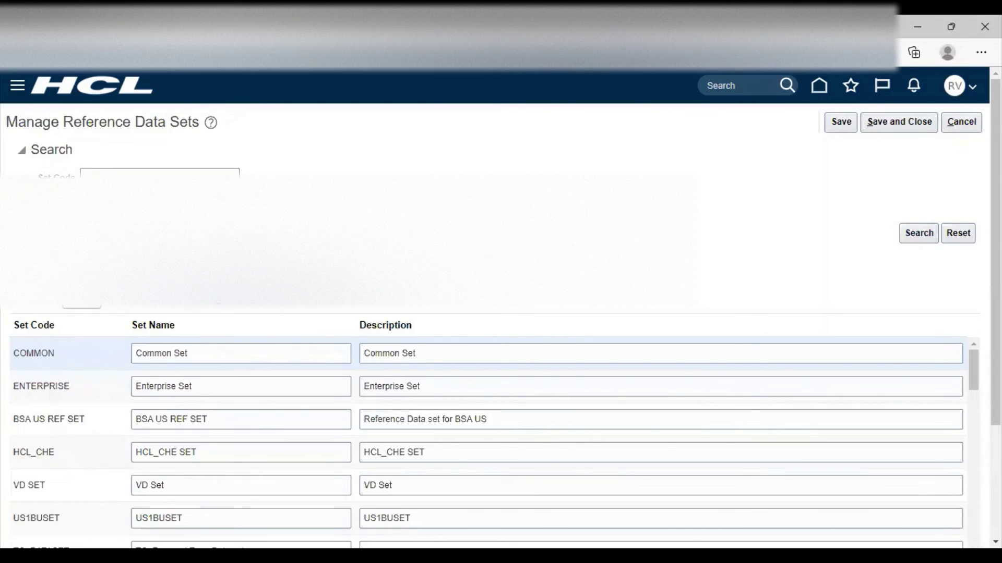
scroll(101, 318, down, 3)
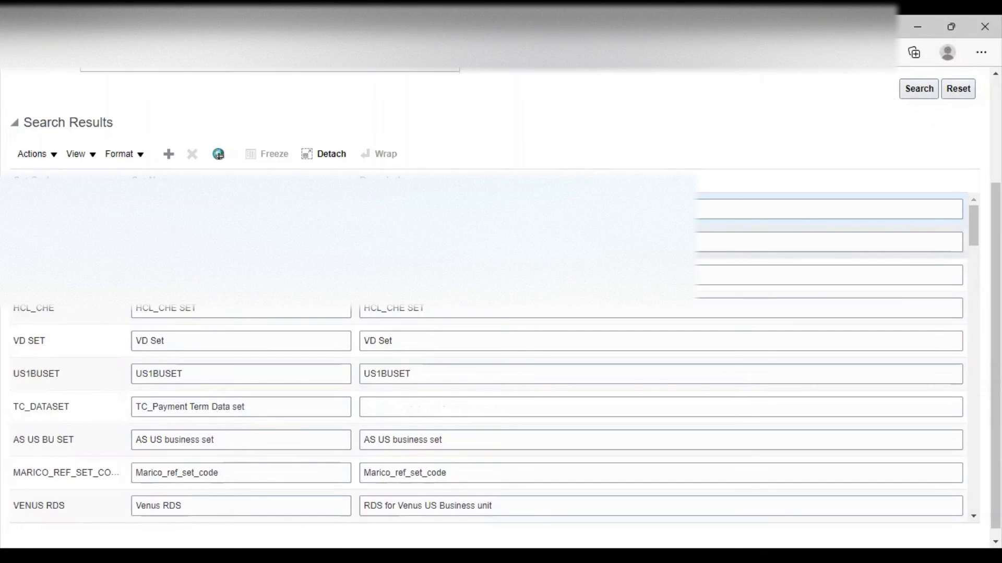
click(171, 156)
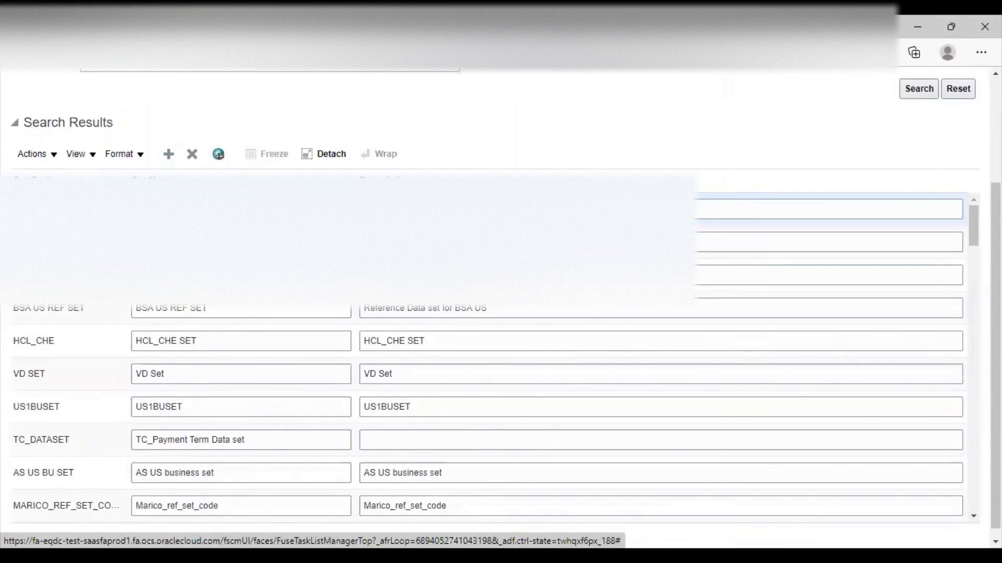
click(68, 209)
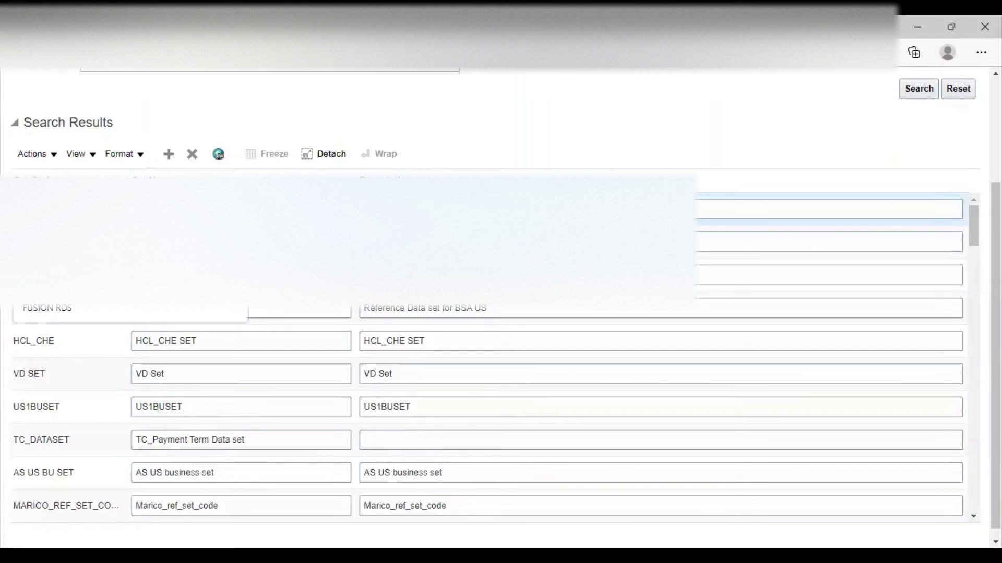
key(Escape)
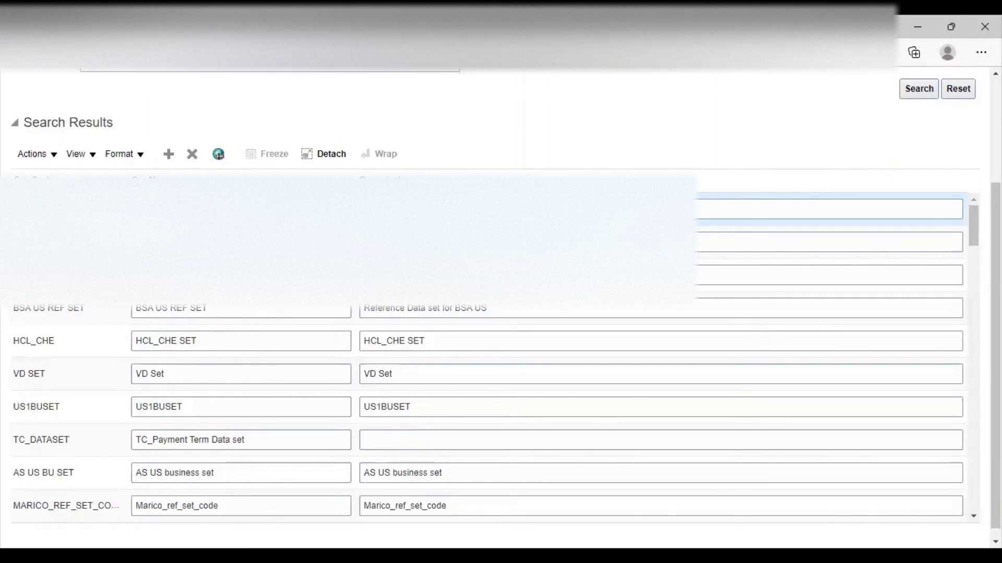
click(240, 209)
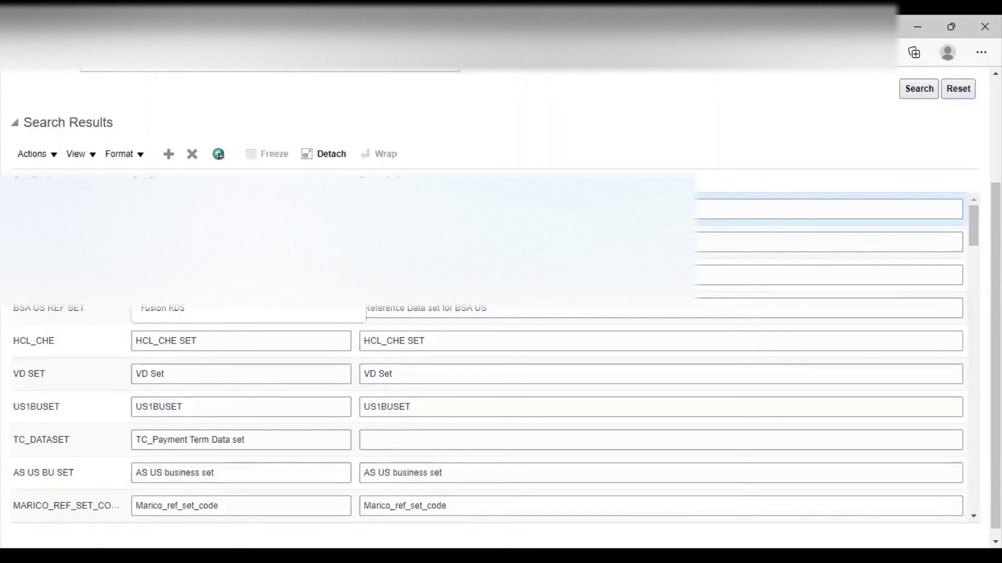
key(Tab)
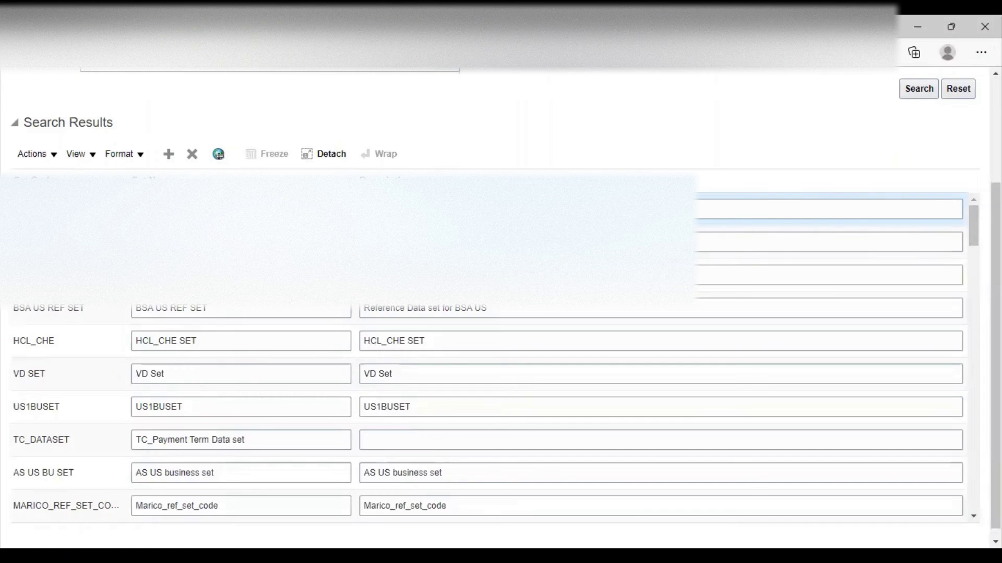
click(522, 209)
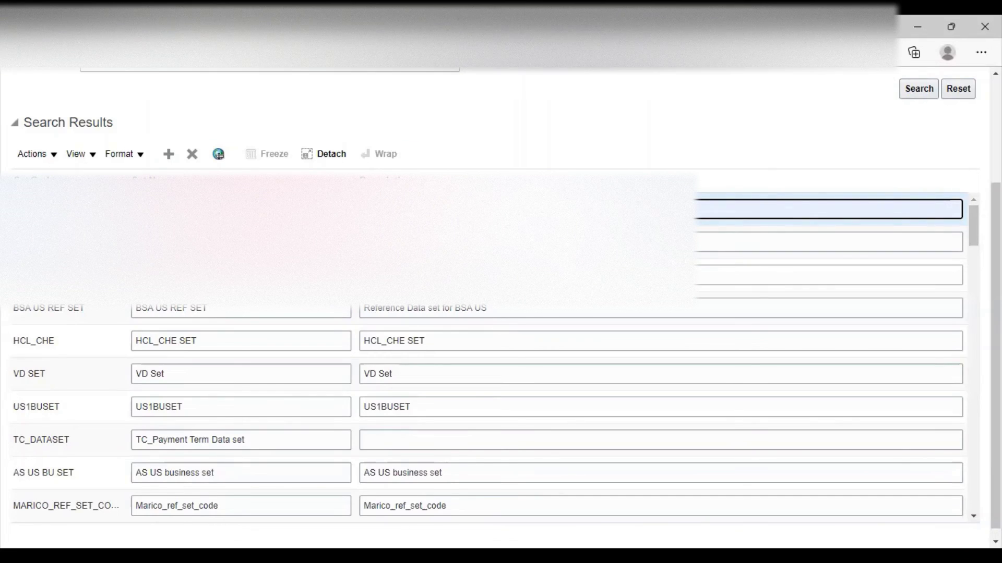
click(240, 209)
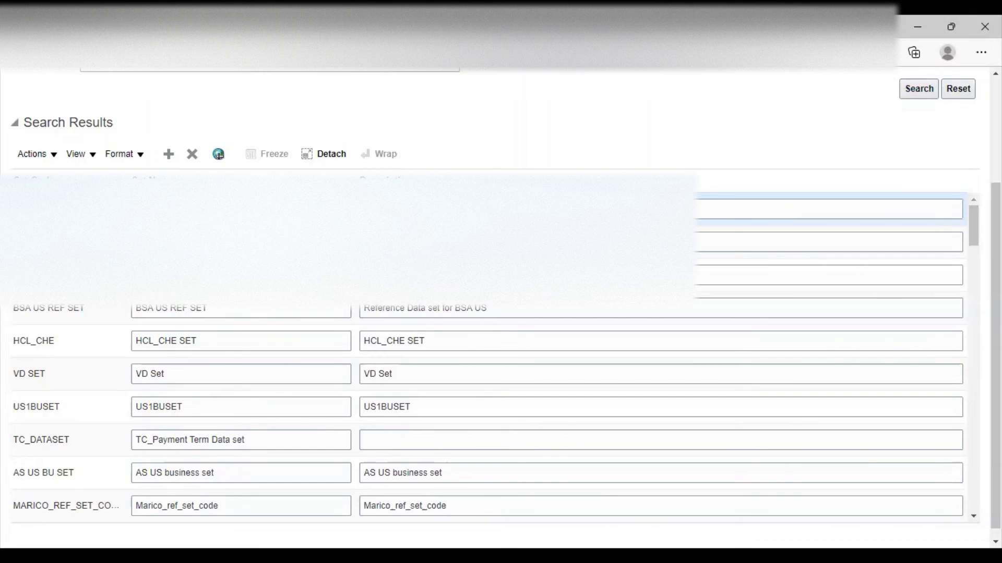
scroll(810, 384, up, 3)
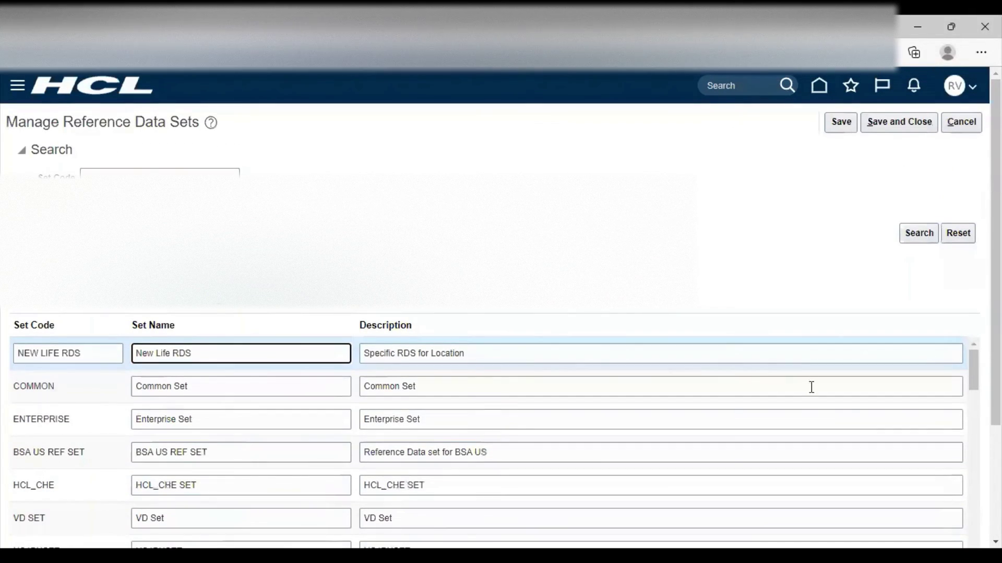
click(531, 353)
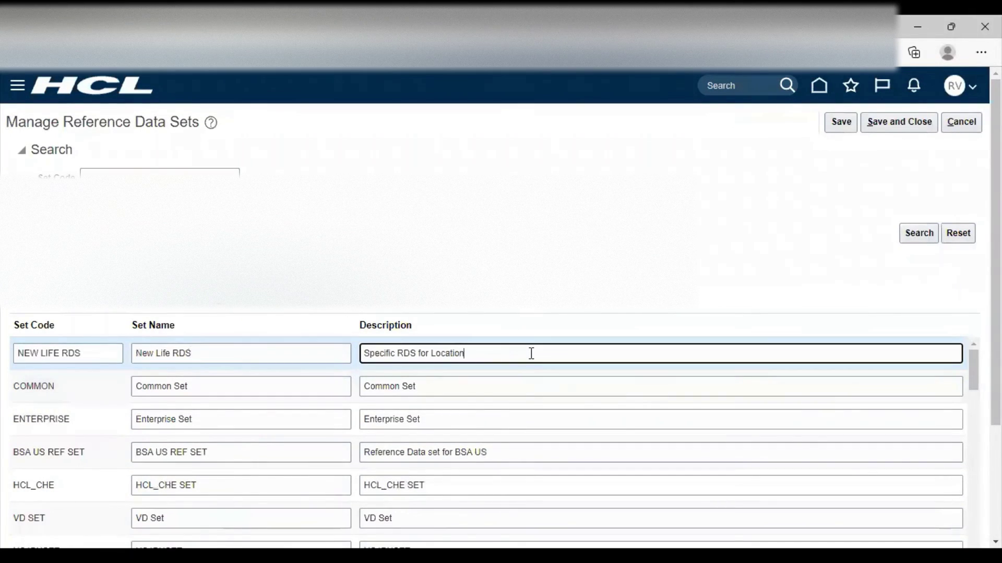
Change the new reference data set's name to New Life RDS1, then save it and close the page
click(904, 123)
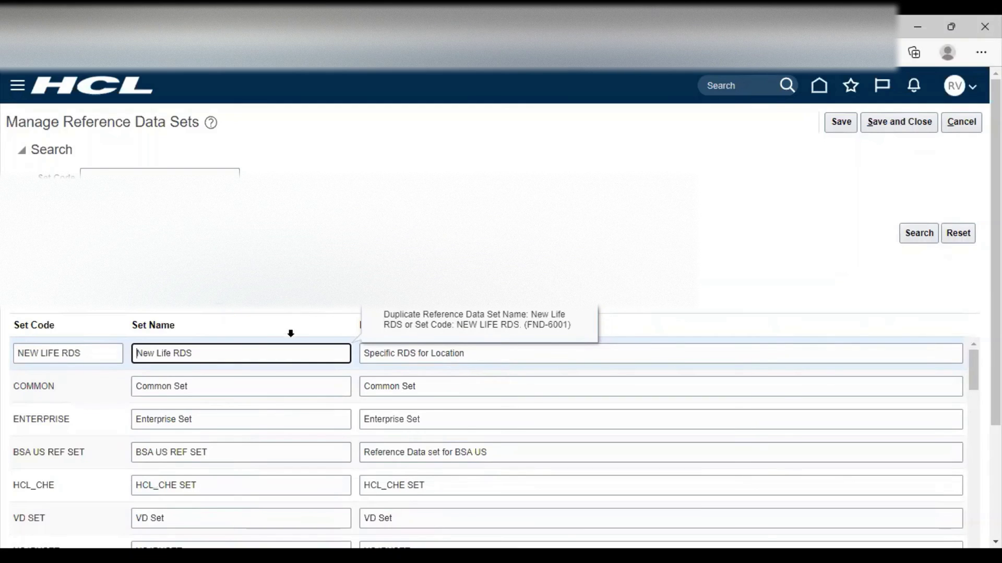
text(1)
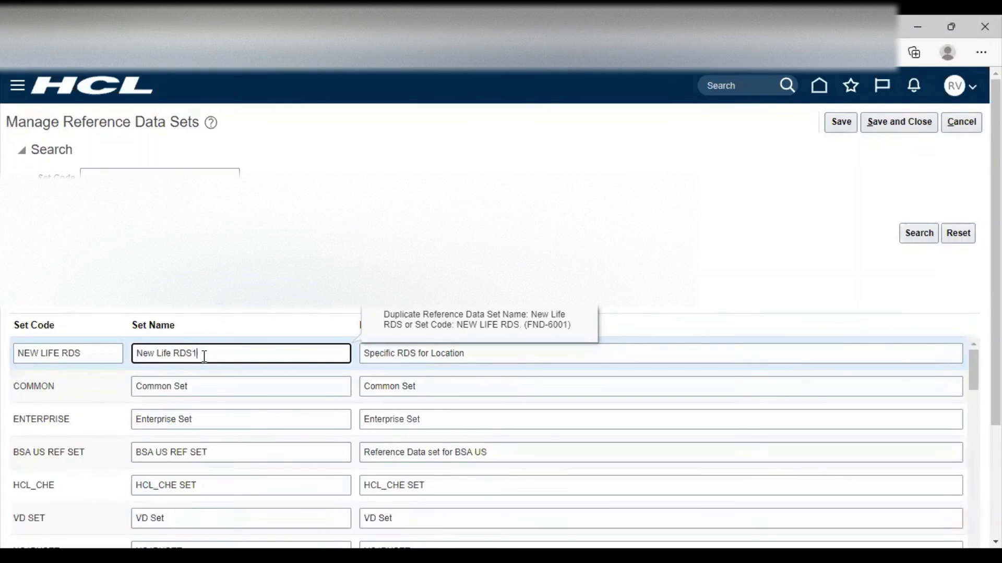
click(897, 125)
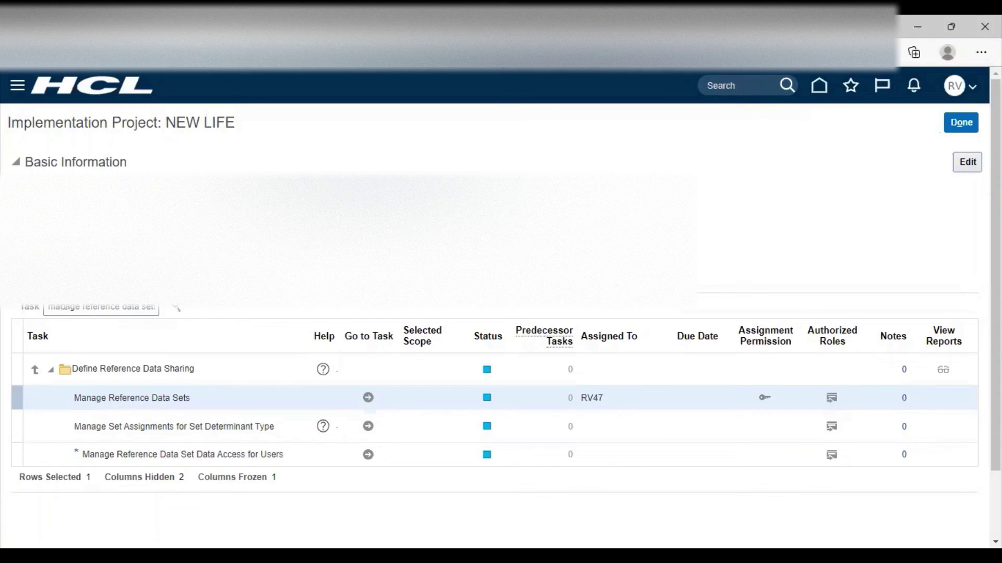
Search the project's tasks for "manage business unit set assignment"
drag(81, 308, 416, 313)
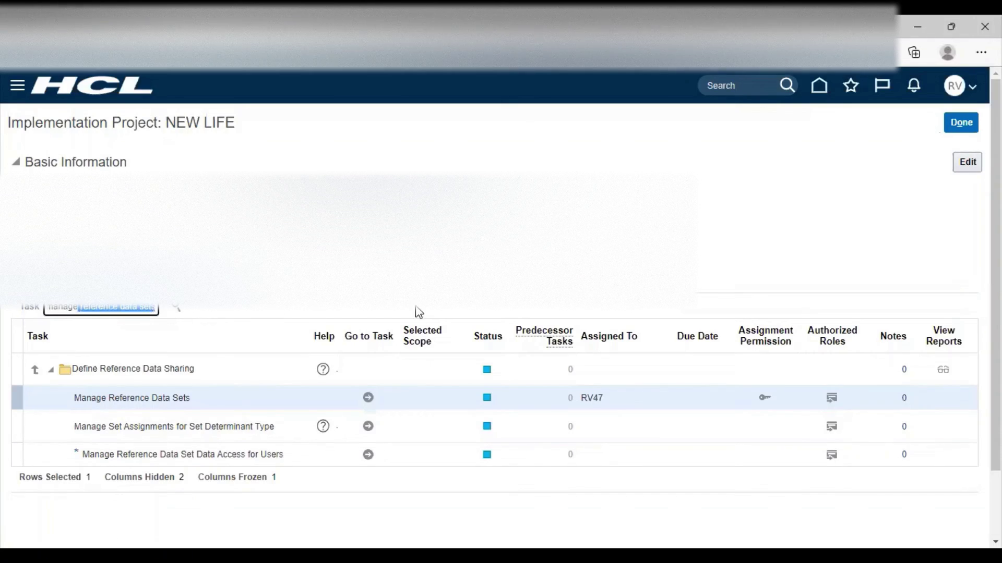
text(busine)
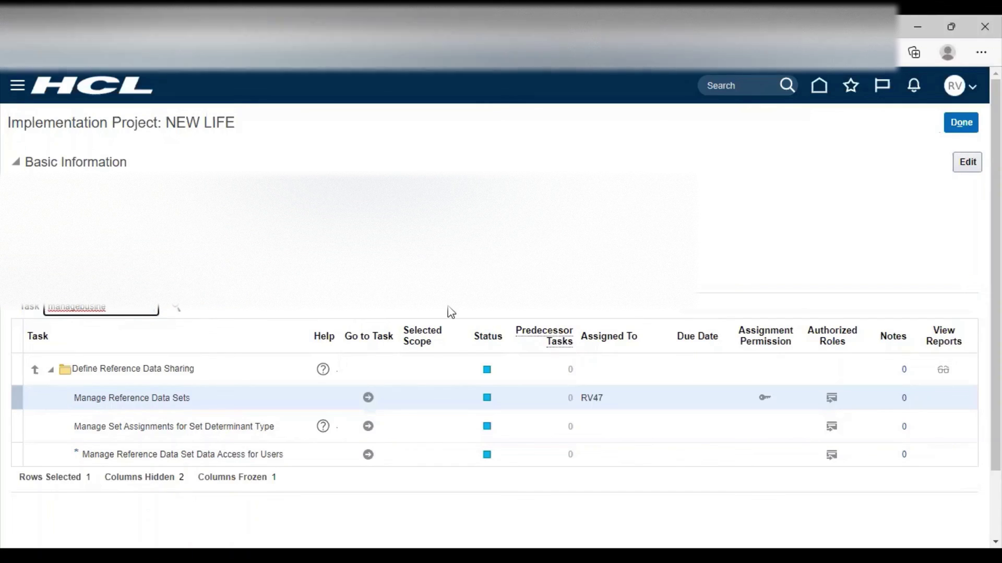
key(Left)
key(Left)
key(Left)
key(Left)
key(Left)
key(Left)
key(End)
text(ss)
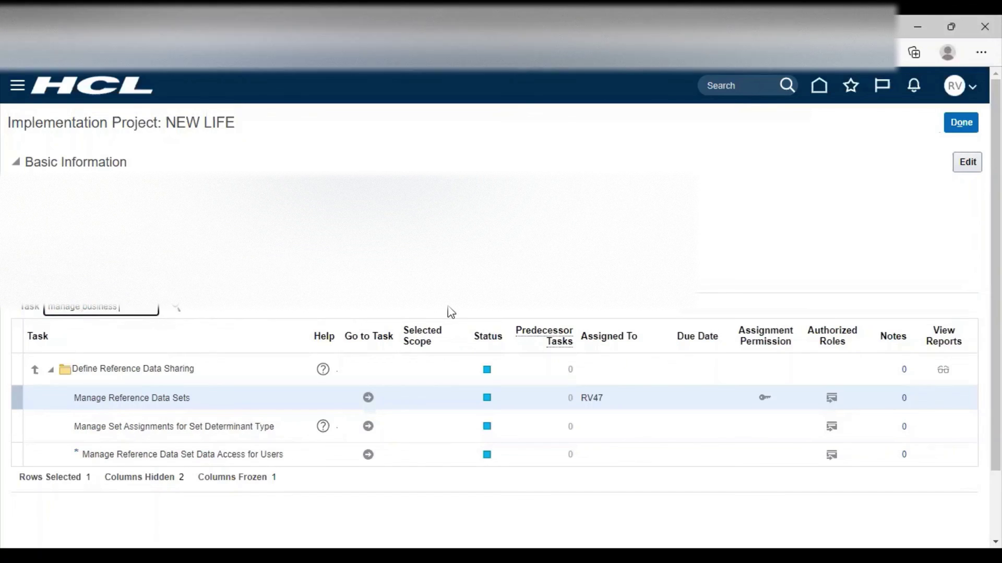
text( unit se)
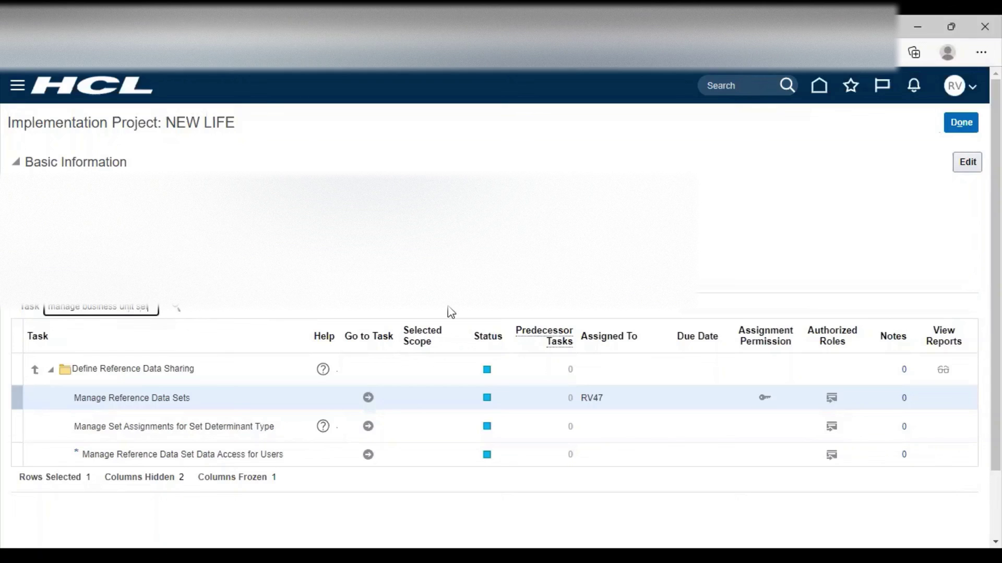
text(t assignmen)
key(Return)
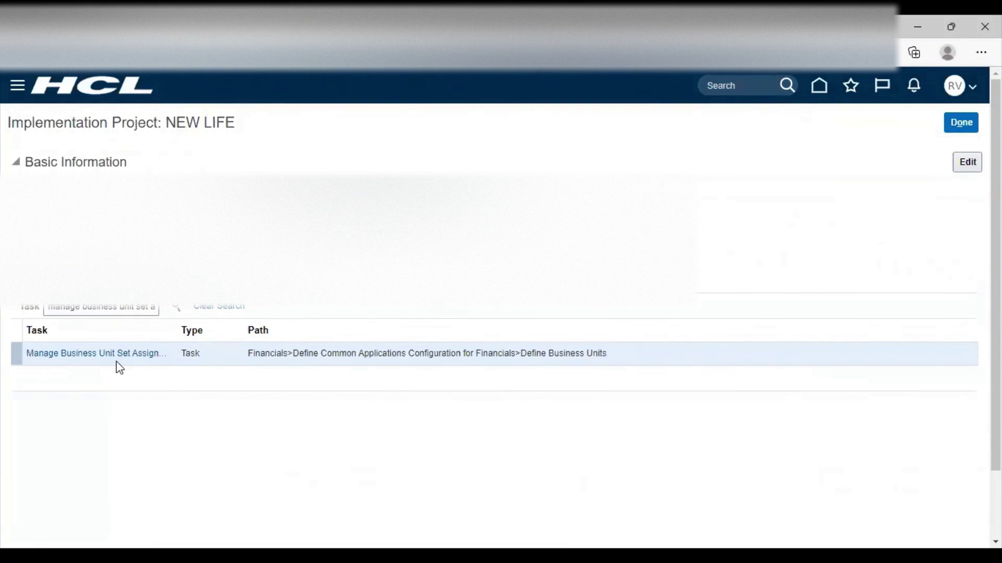
Locate the Manage Business Unit Set Assignment task under Define Business Units and open it for New Life BU1
click(96, 353)
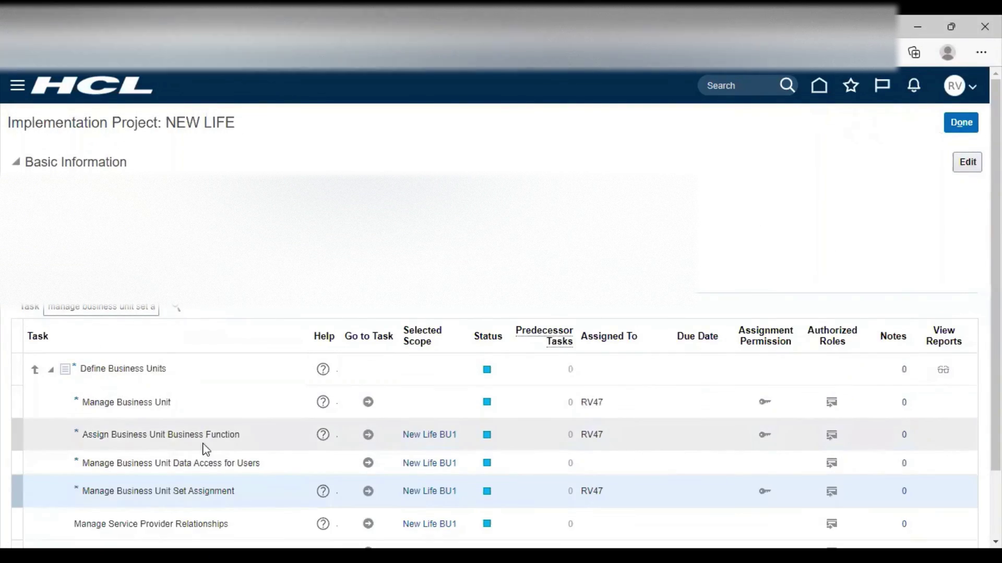
scroll(334, 412, down, 2)
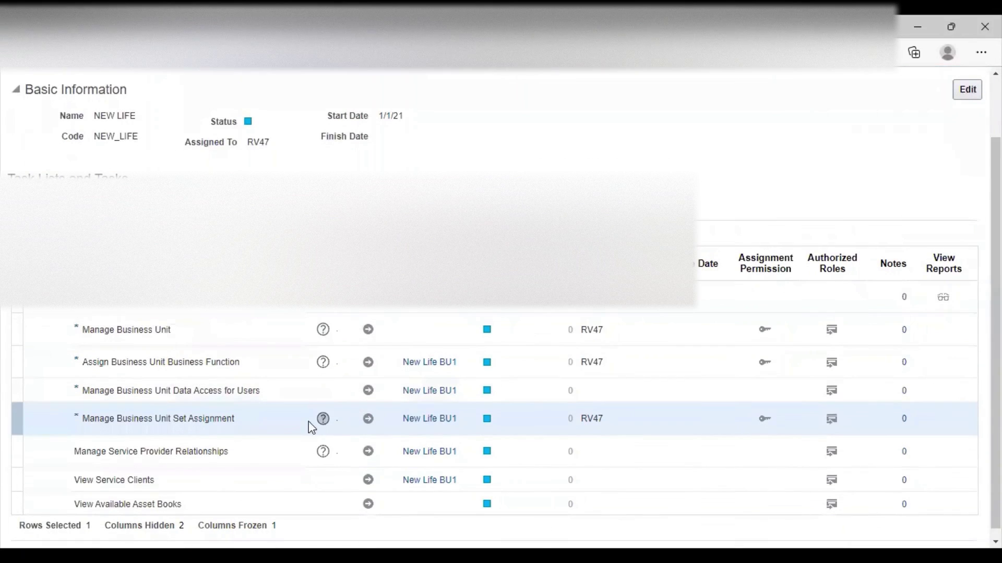
click(368, 421)
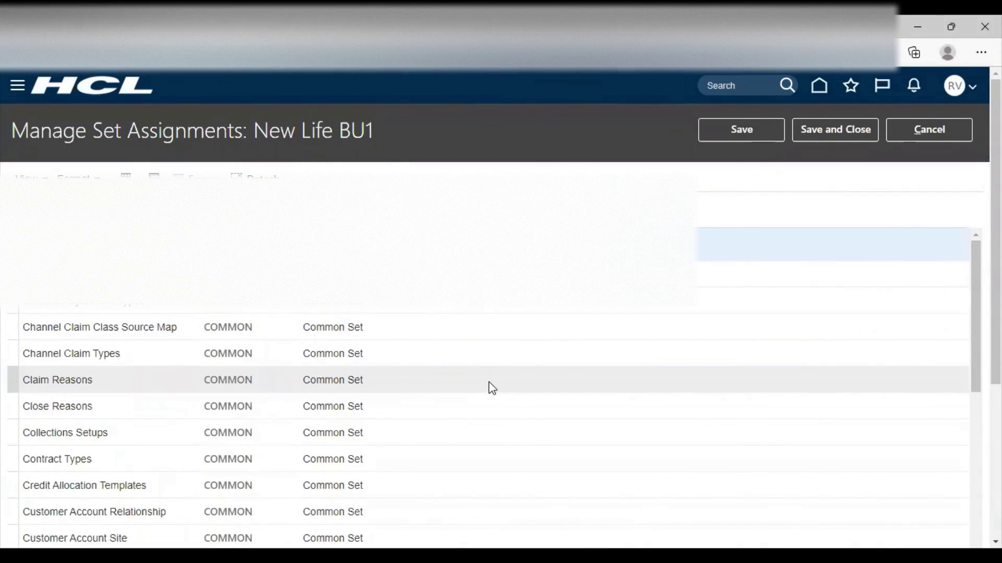
Assign the reference data set NEW LIFE RDS (New Life RDS1) to the Locations reference data object, then save and close the set assignments
scroll(469, 386, down, 5)
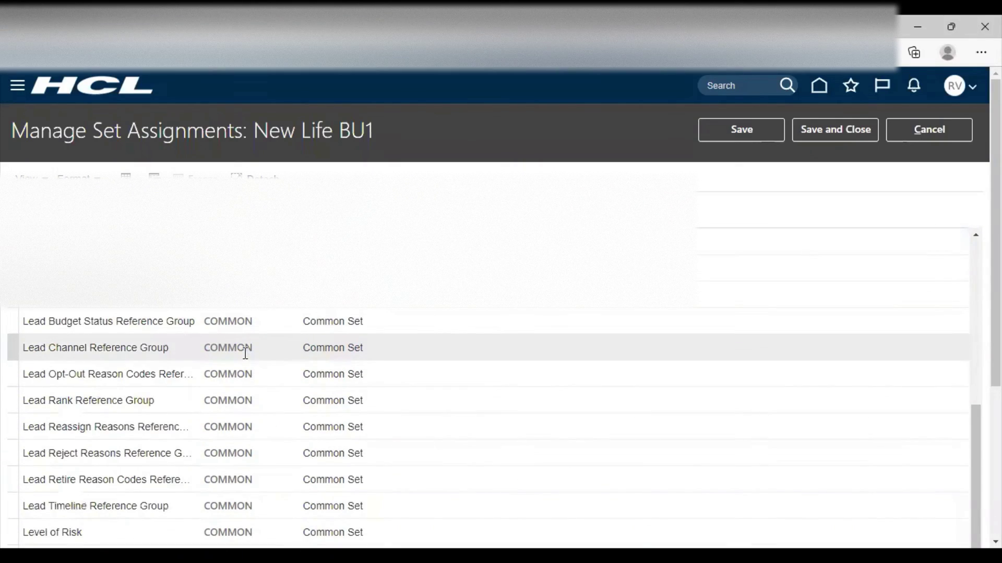
scroll(245, 353, down, 5)
scroll(243, 358, up, 1)
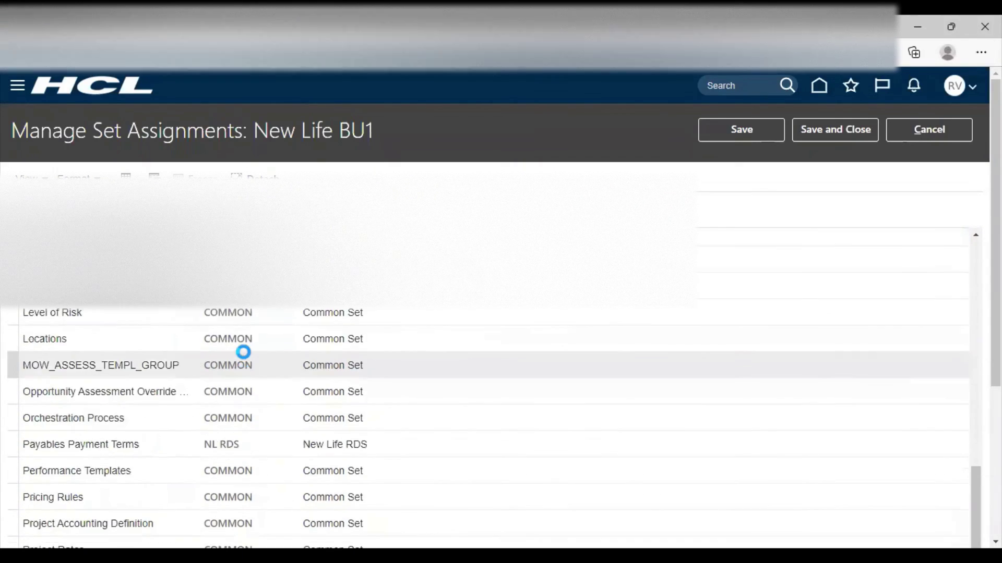
click(207, 338)
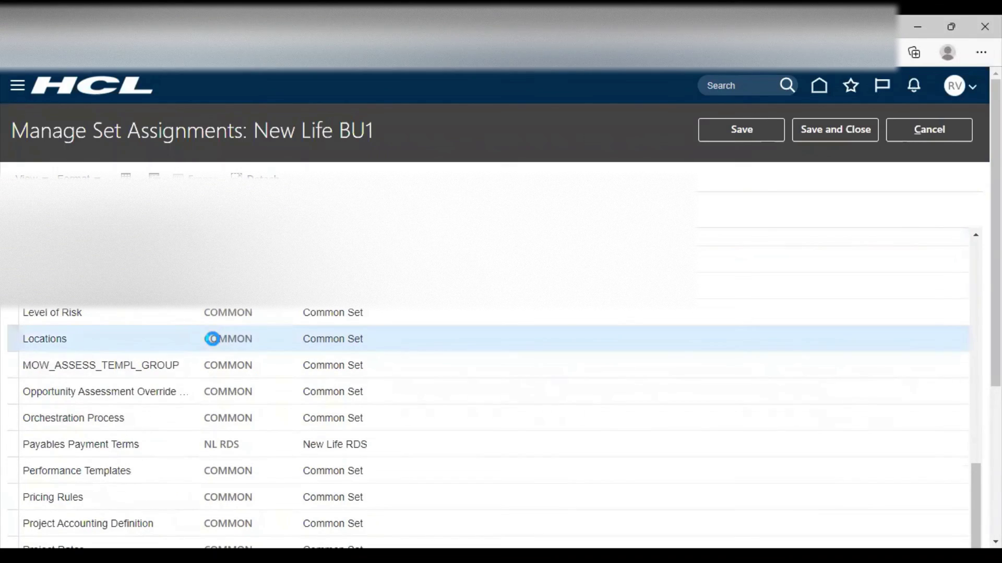
scroll(214, 340, down, 3)
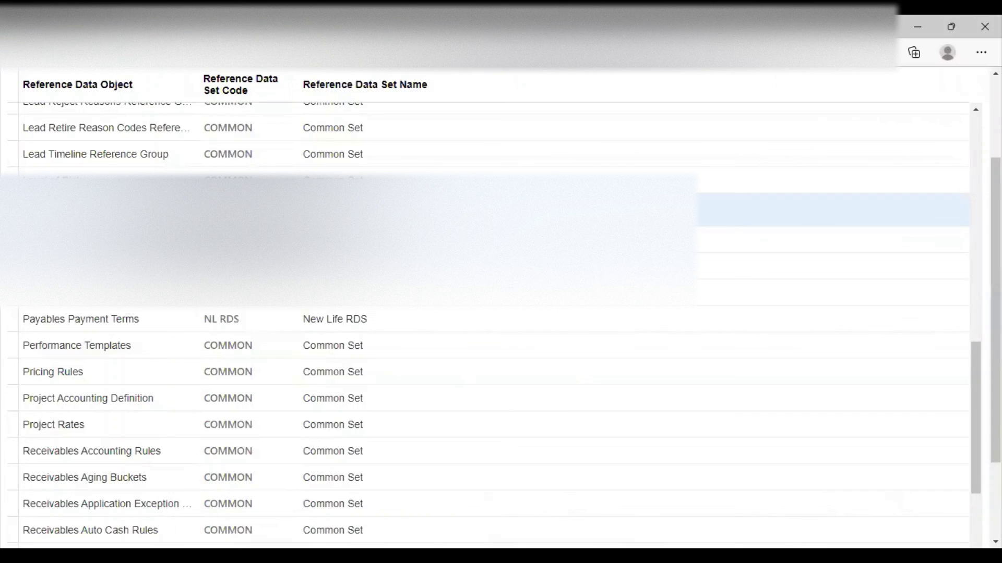
click(290, 210)
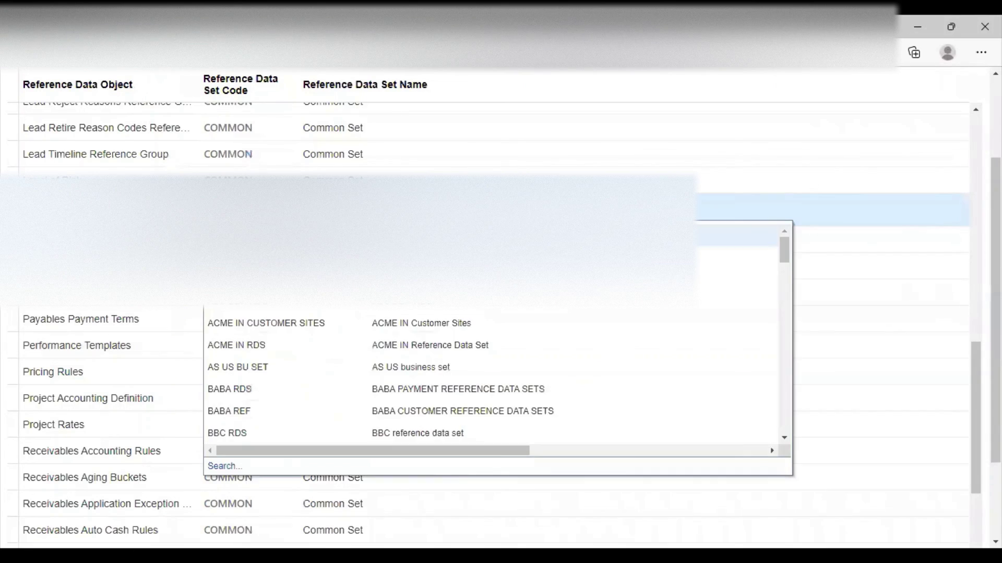
click(226, 466)
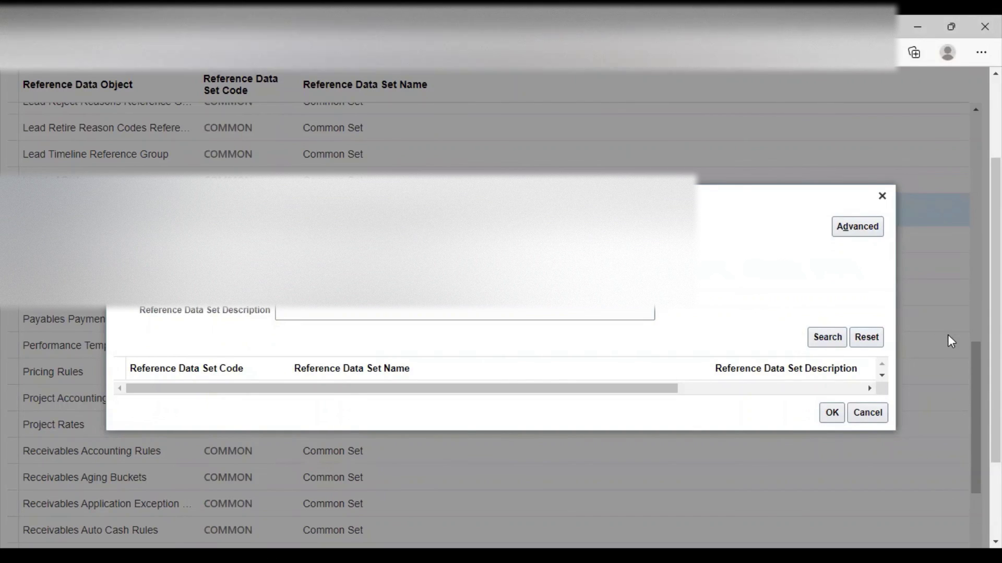
click(836, 338)
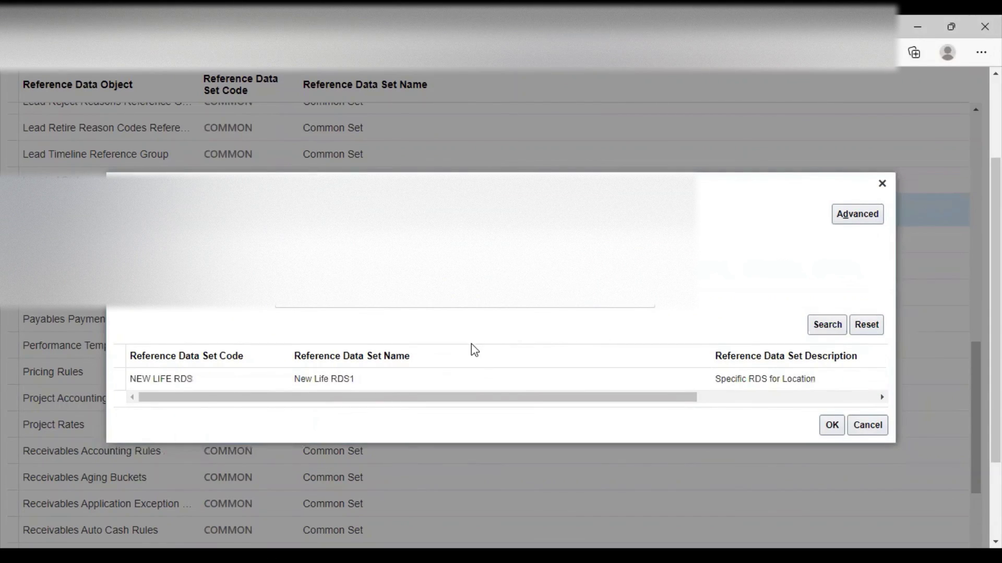
click(157, 378)
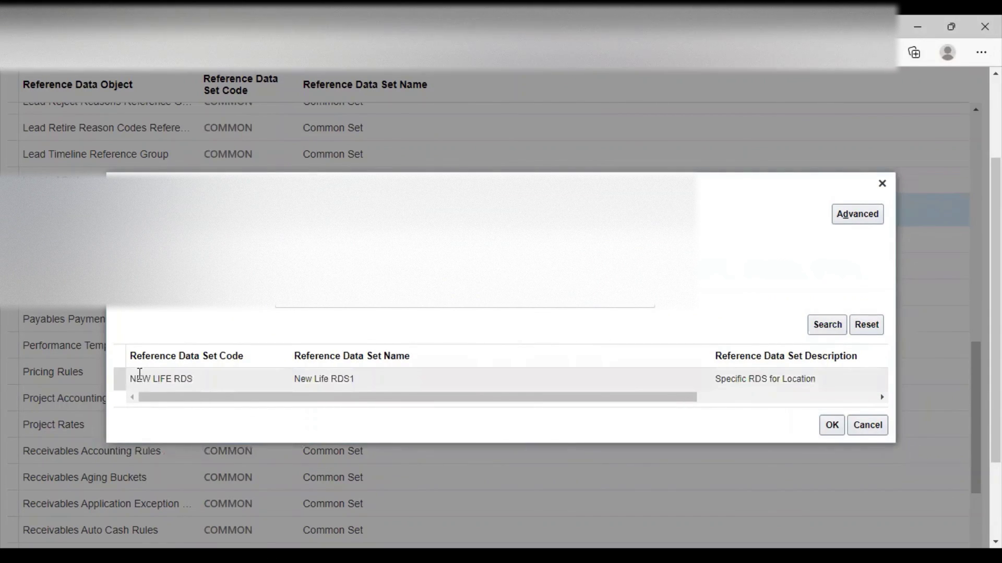
click(833, 425)
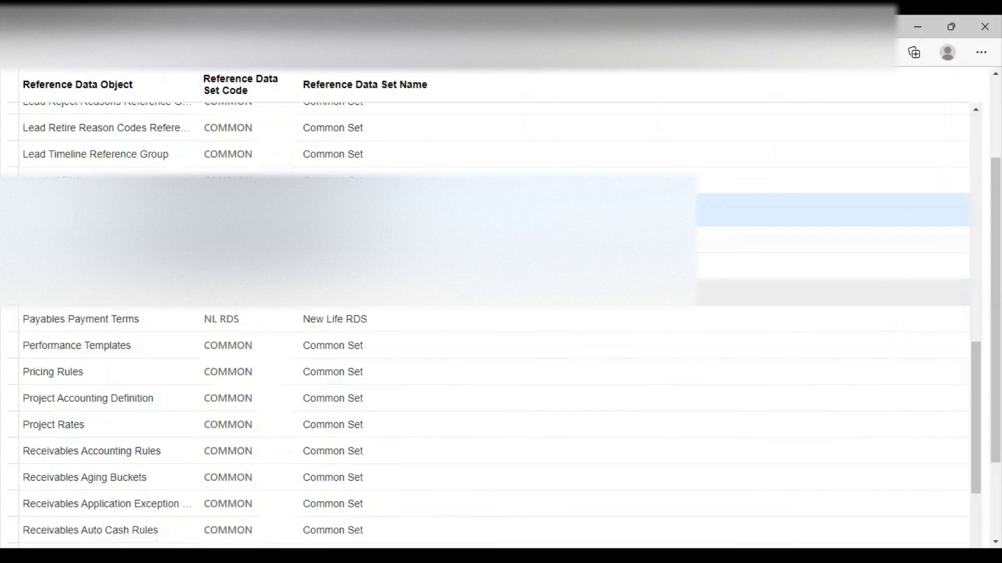
scroll(703, 317, up, 10)
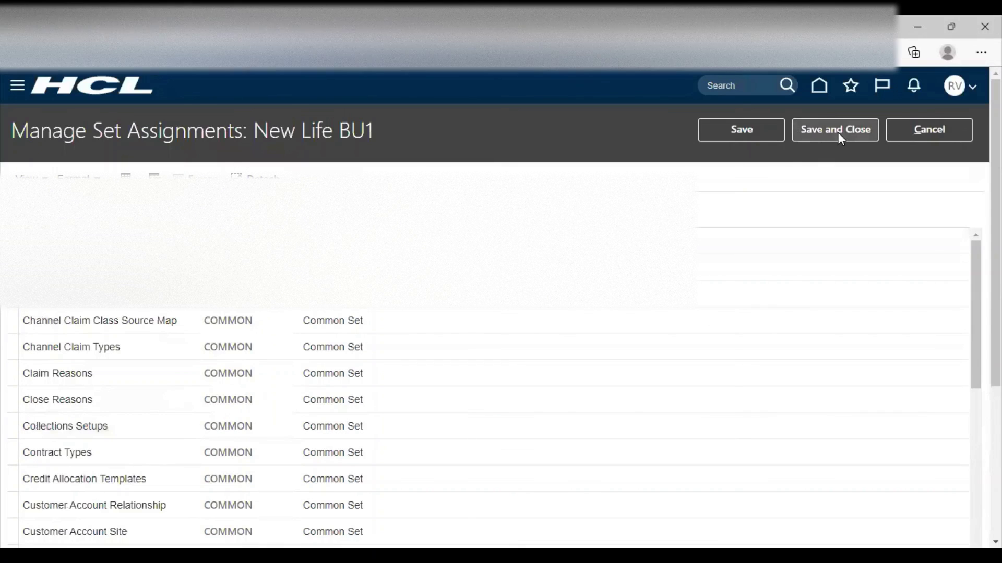
click(839, 135)
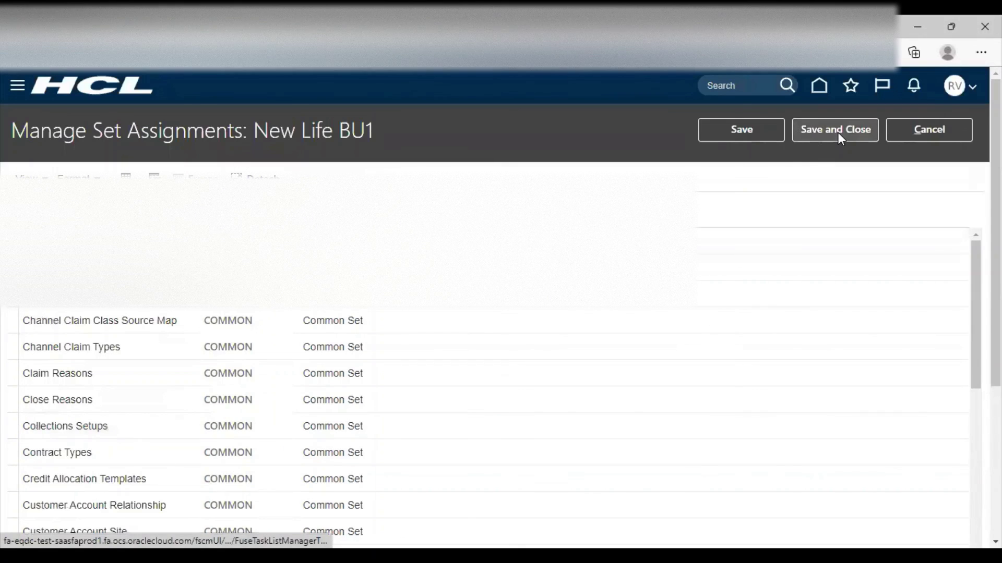